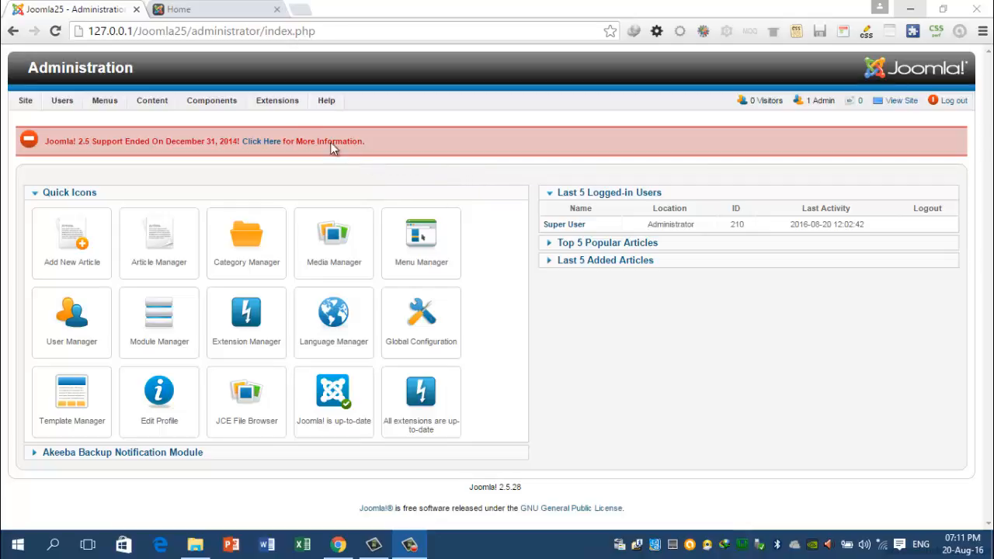
- Upload and install the vinaora_visitors_counter_3.4 package from the Module folder through the Extension Manager
mouse_move(284, 106)
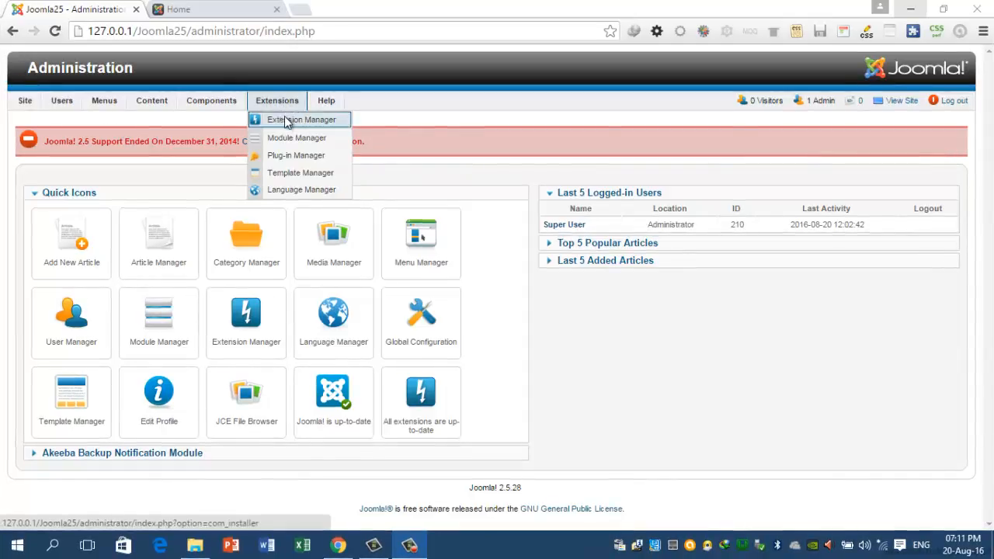
click(289, 122)
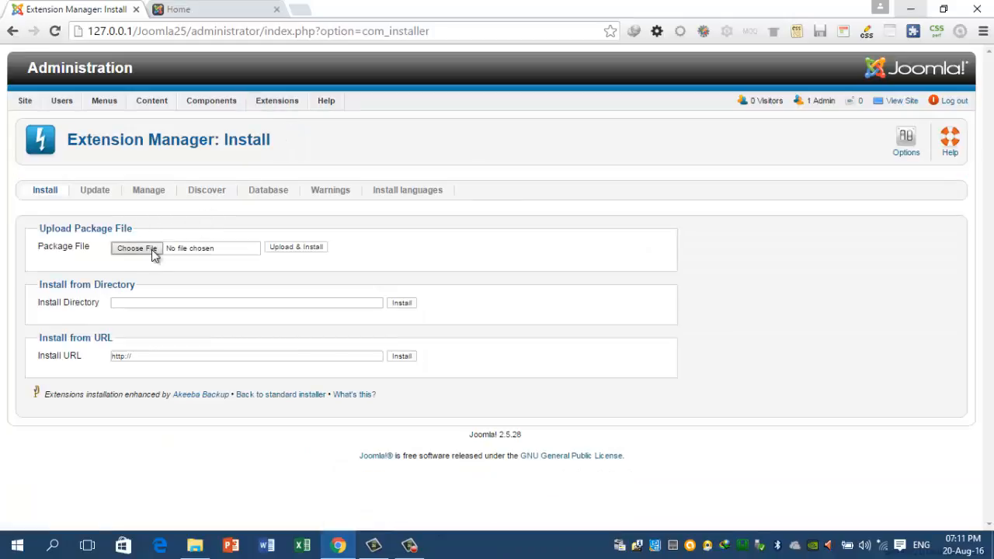
click(153, 254)
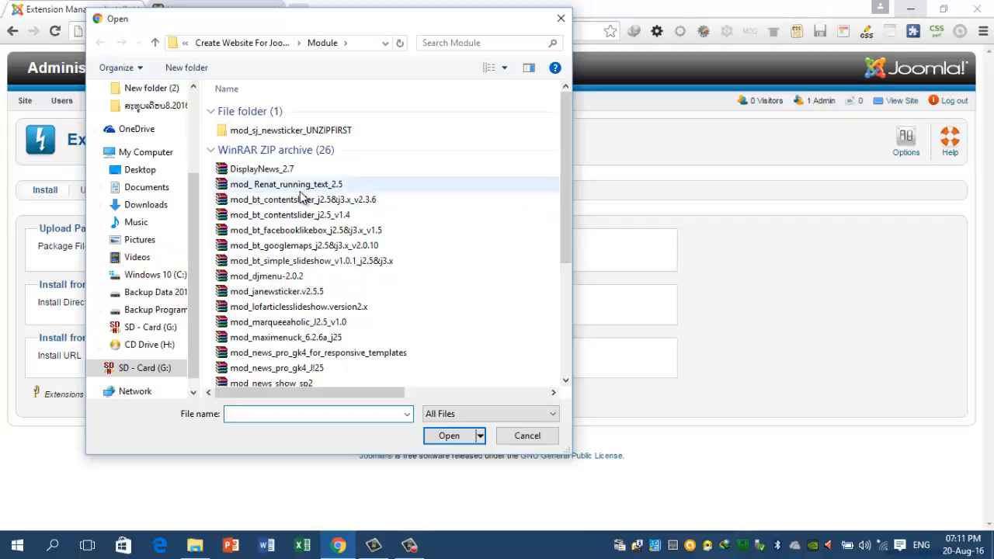
scroll(301, 197, down, 2)
scroll(302, 198, down, 2)
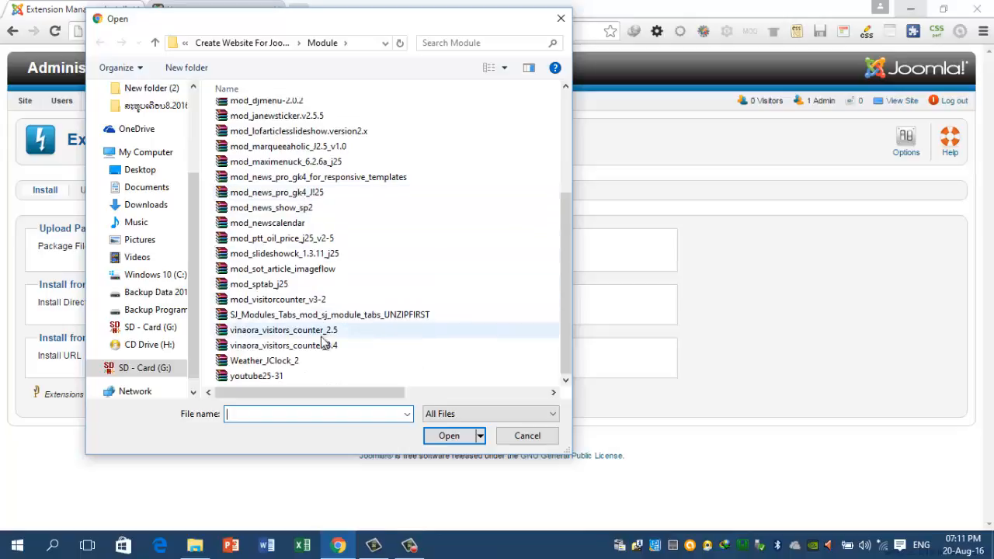
double_click(284, 345)
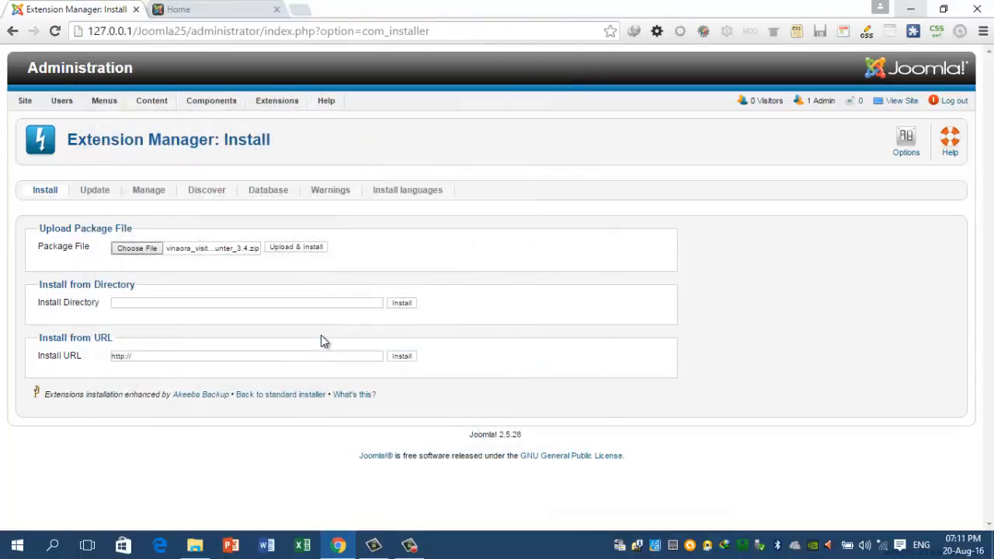
click(295, 247)
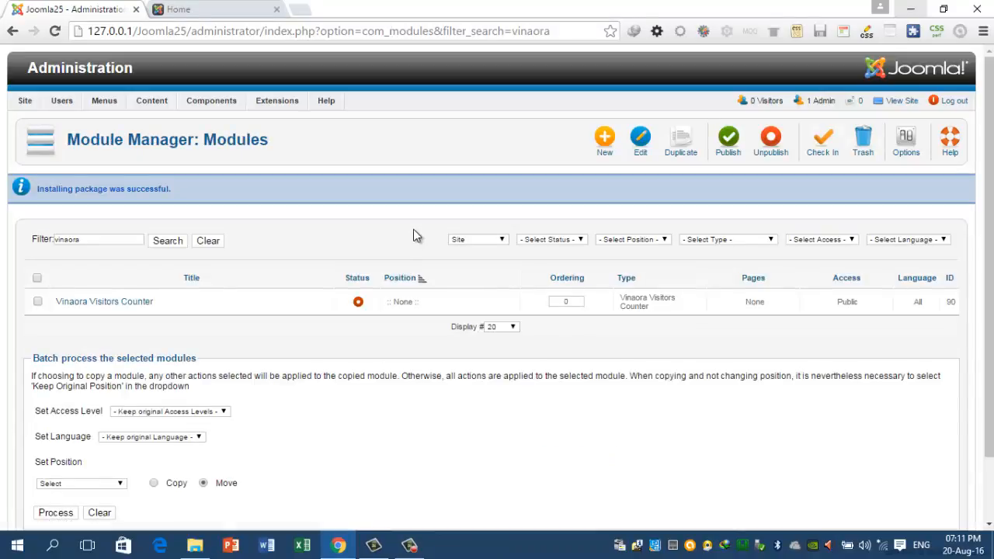
- Open the Vinaora Visitors Counter module for editing and assign it to template position position-7 (Left top)
click(142, 303)
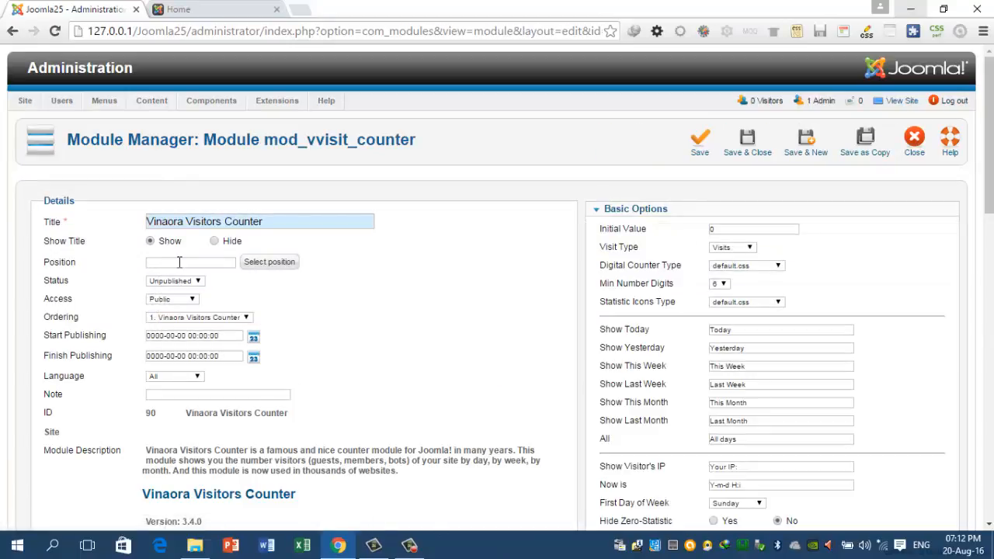
click(265, 266)
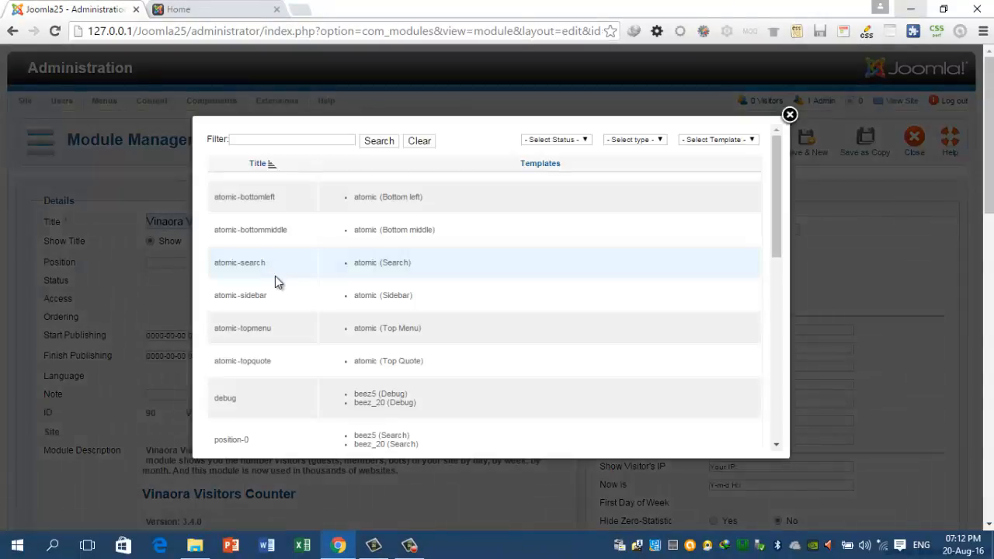
scroll(273, 334, down, 6)
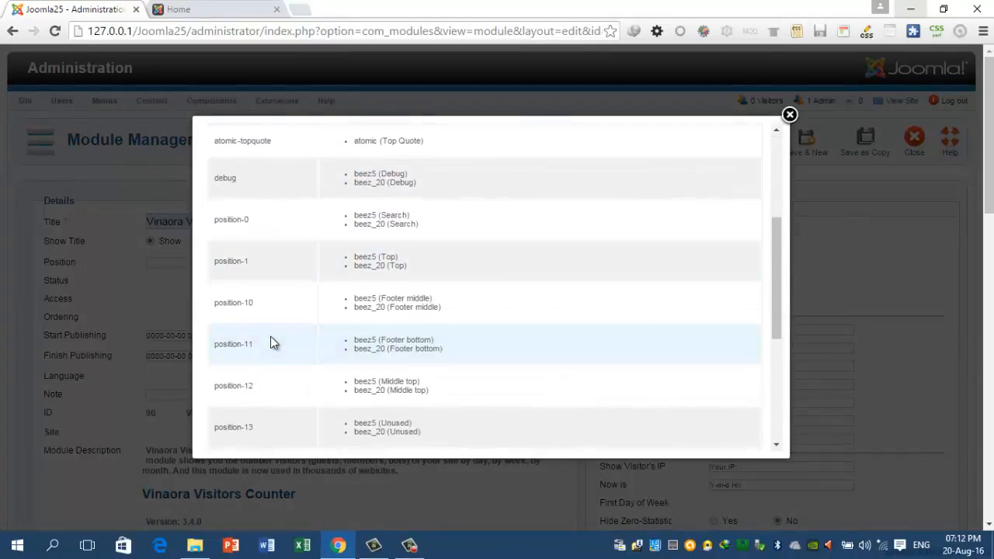
scroll(271, 342, down, 4)
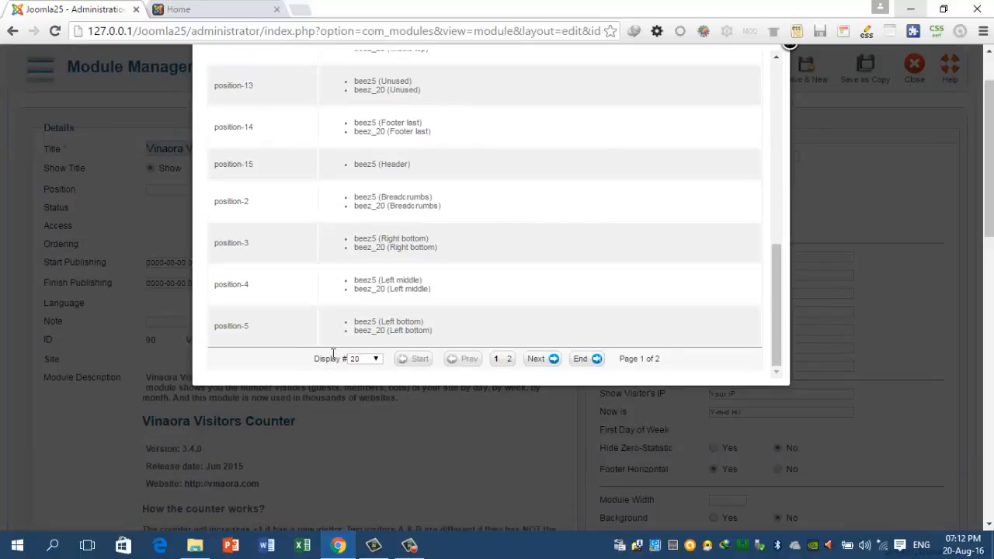
click(377, 358)
click(359, 446)
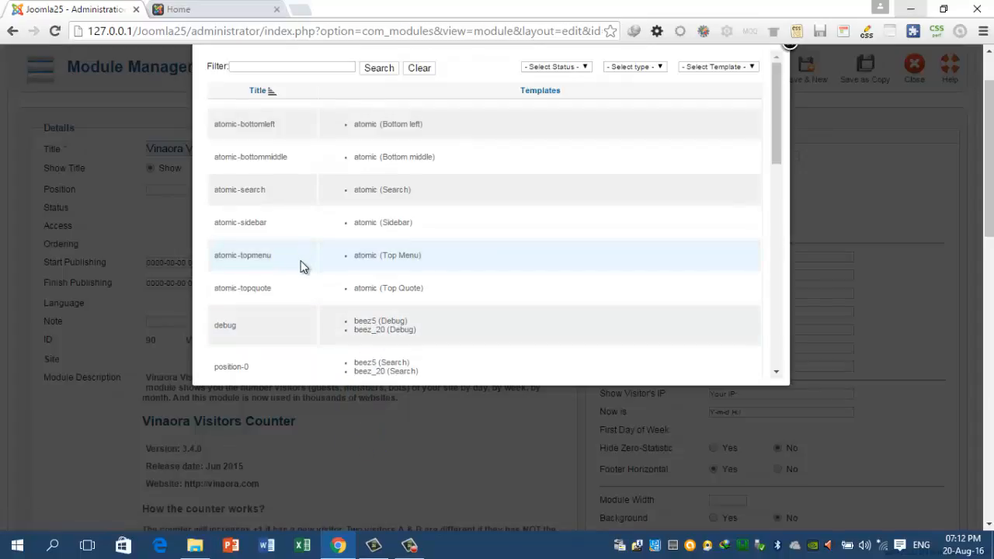
scroll(300, 267, up, 1)
scroll(300, 260, down, 3)
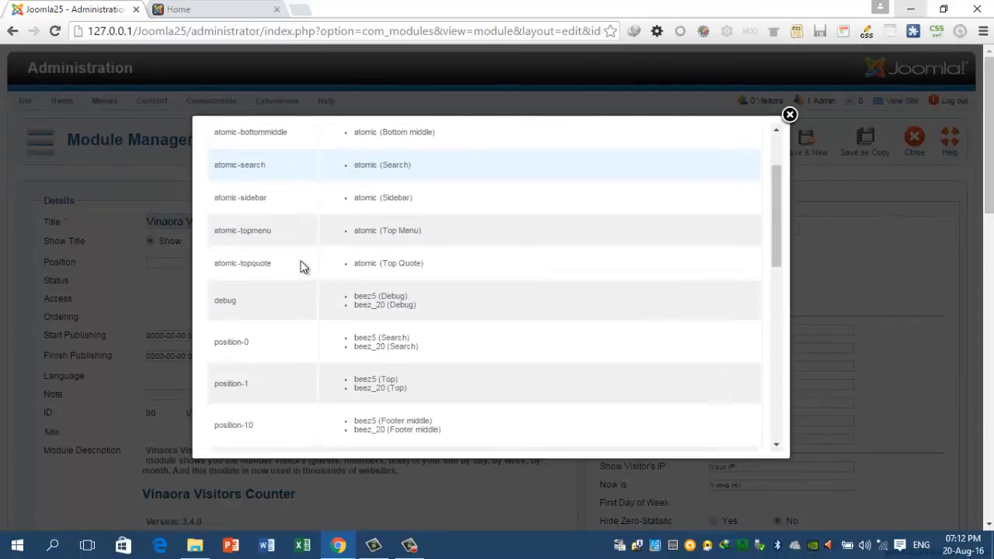
scroll(301, 261, down, 4)
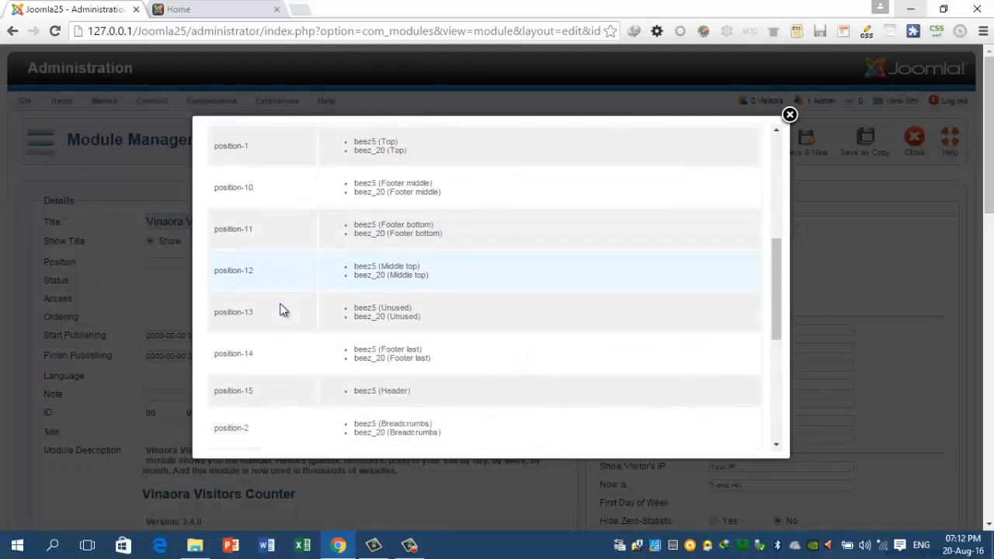
scroll(282, 309, down, 1)
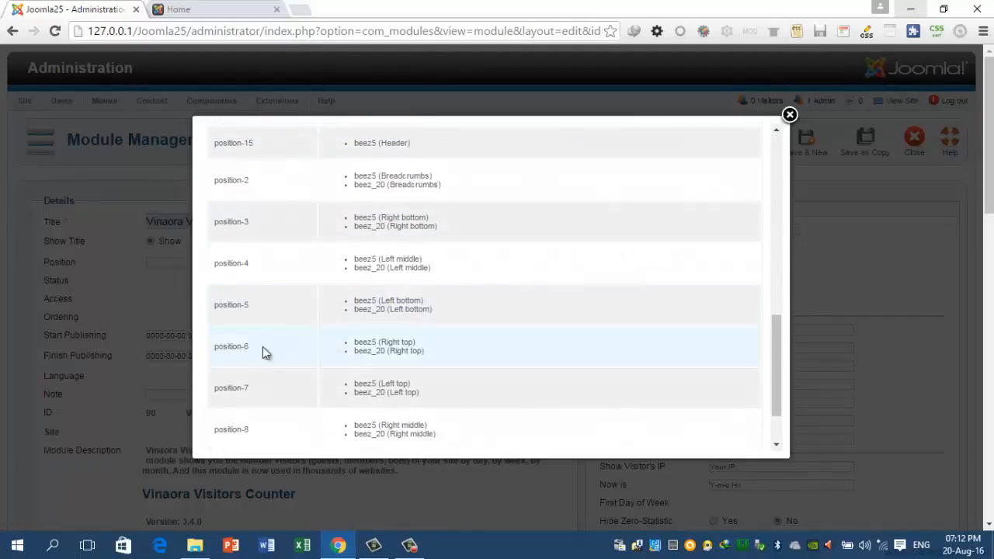
click(241, 394)
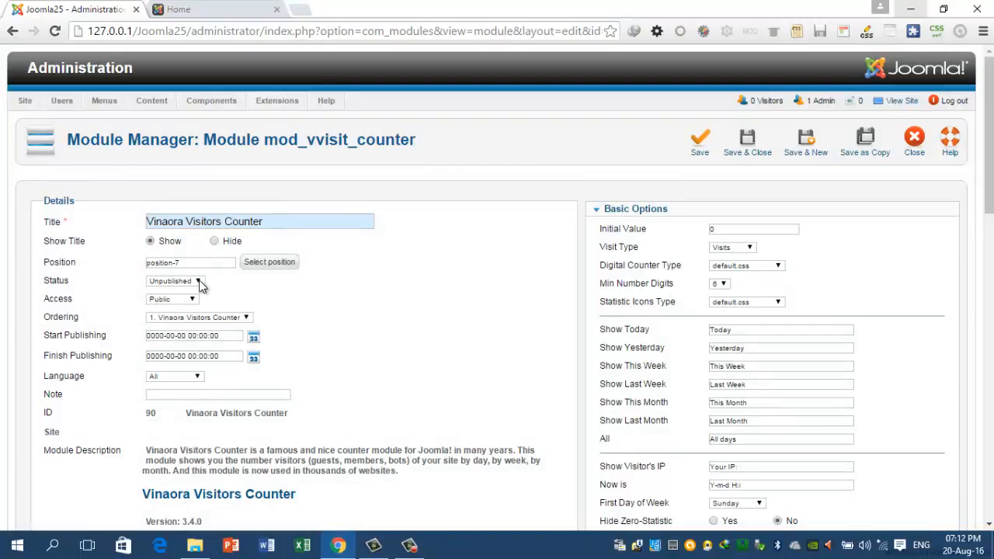
- Set the module's status to Published and assign it only to the selected Home page of the Top Main Menu
click(198, 283)
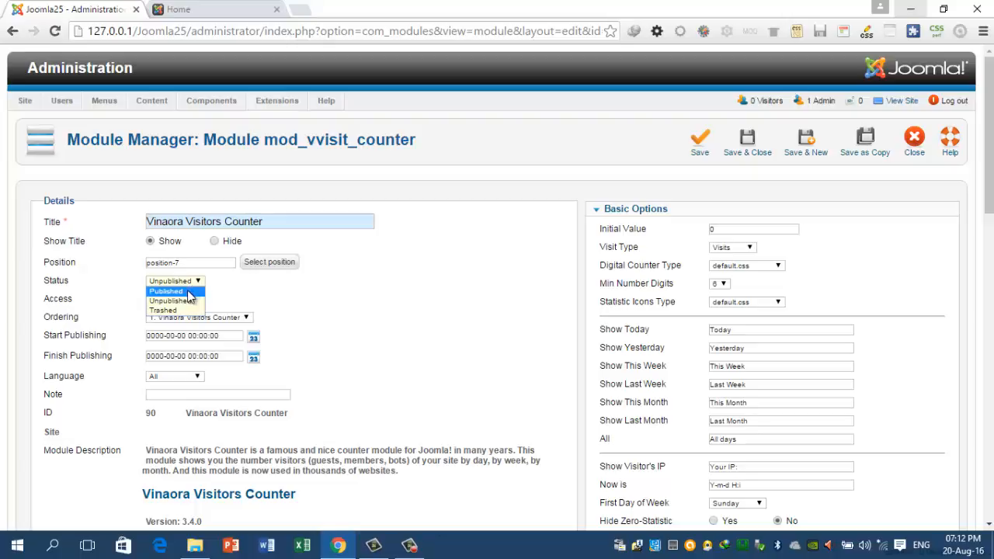
click(188, 300)
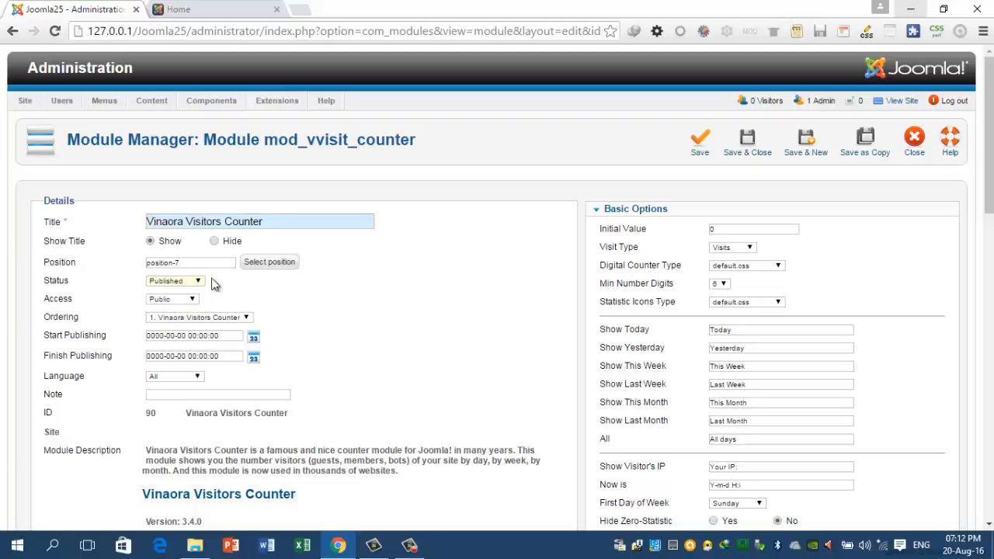
scroll(281, 298, down, 1)
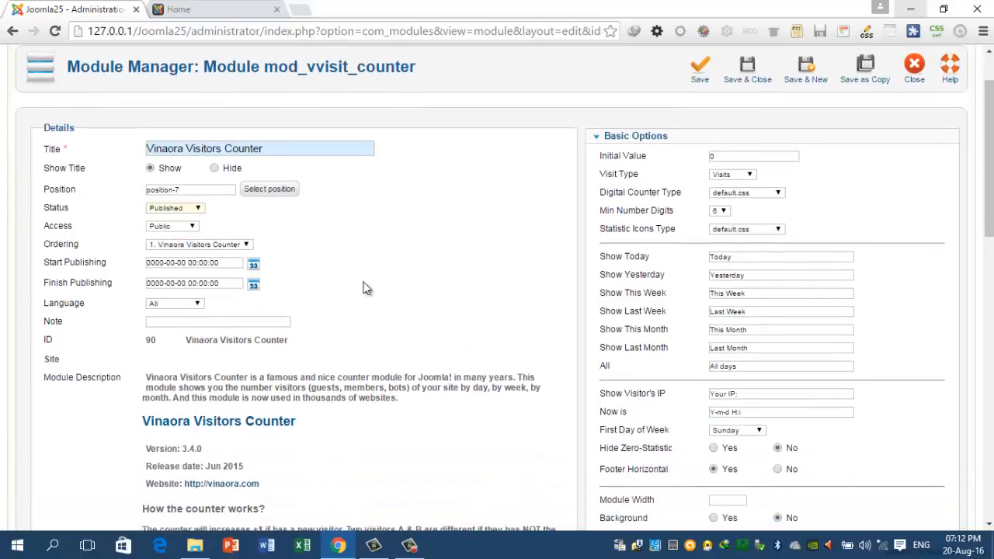
scroll(461, 276, down, 5)
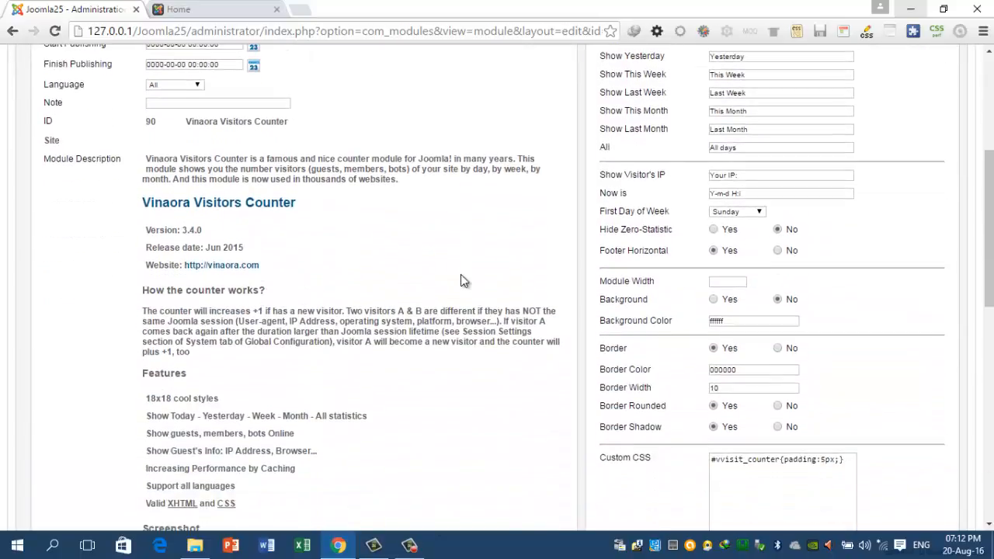
scroll(461, 280, down, 3)
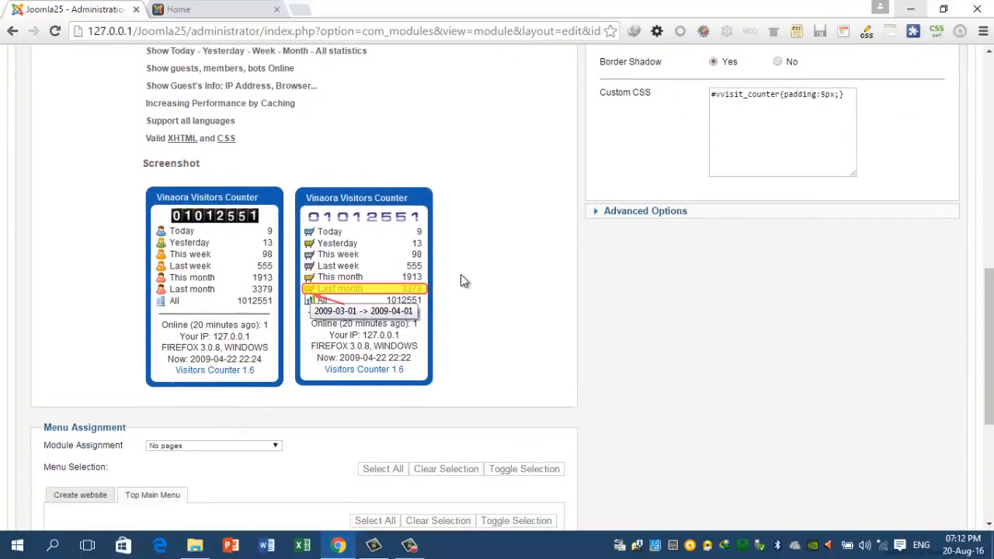
scroll(460, 281, down, 1)
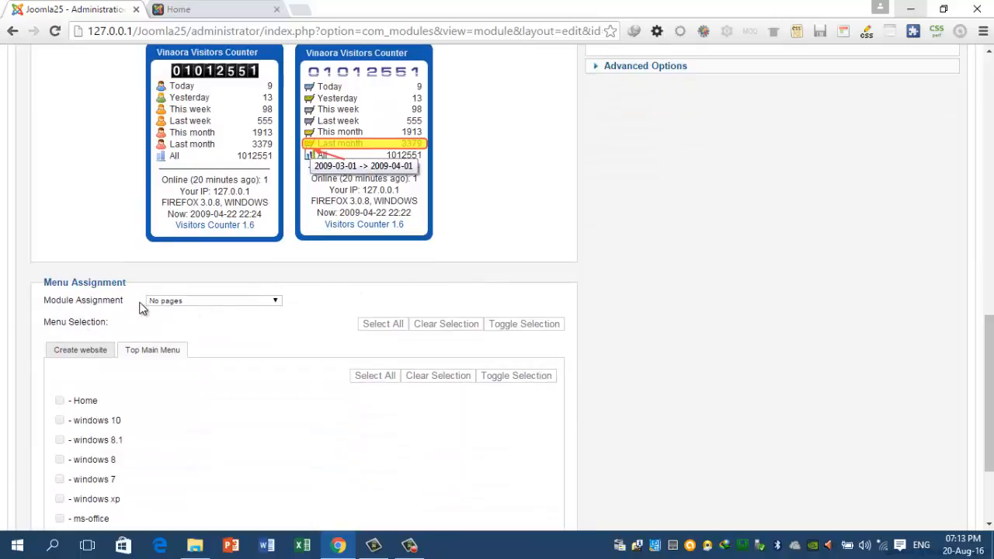
click(213, 300)
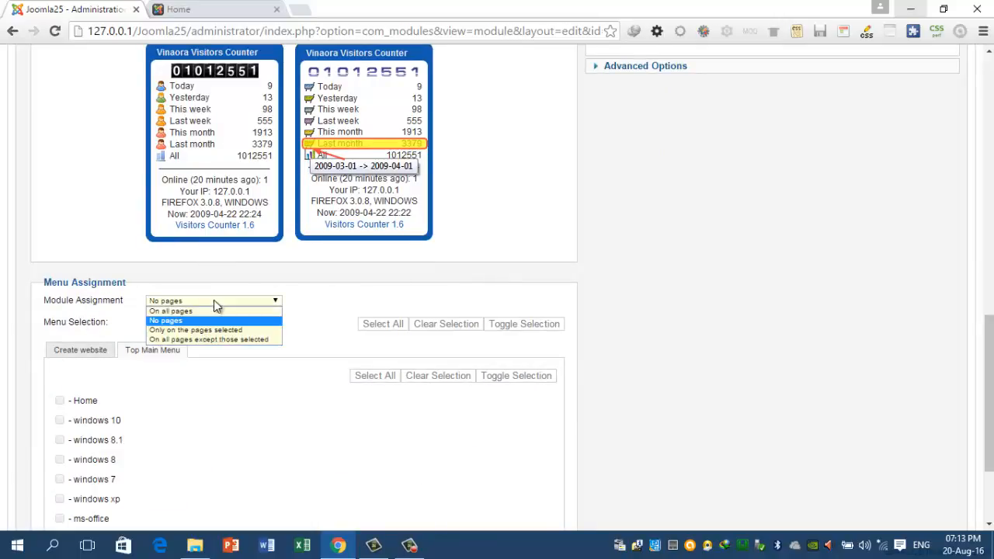
click(203, 331)
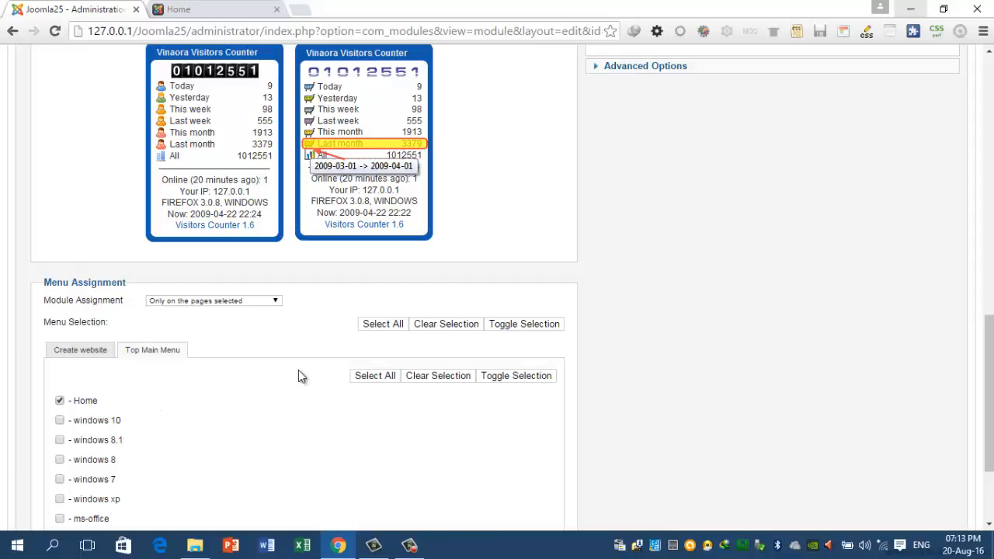
- Switch the input language to Lao and set the Show Today label to "ວັນນີ້" and the Show Yesterday label to "ມື້ວານນີ້"
scroll(298, 370, up, 1)
scroll(298, 370, up, 2)
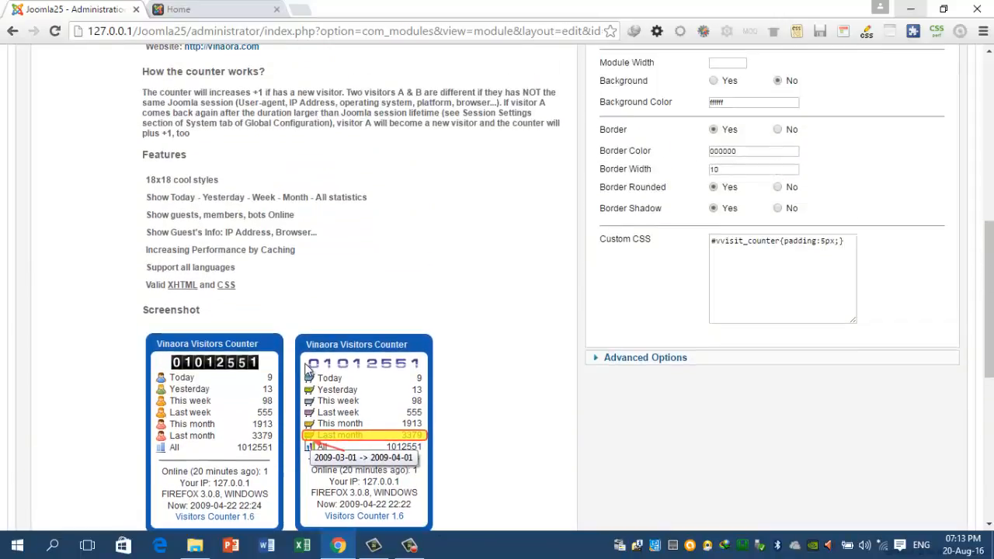
scroll(455, 340, up, 2)
scroll(455, 340, up, 4)
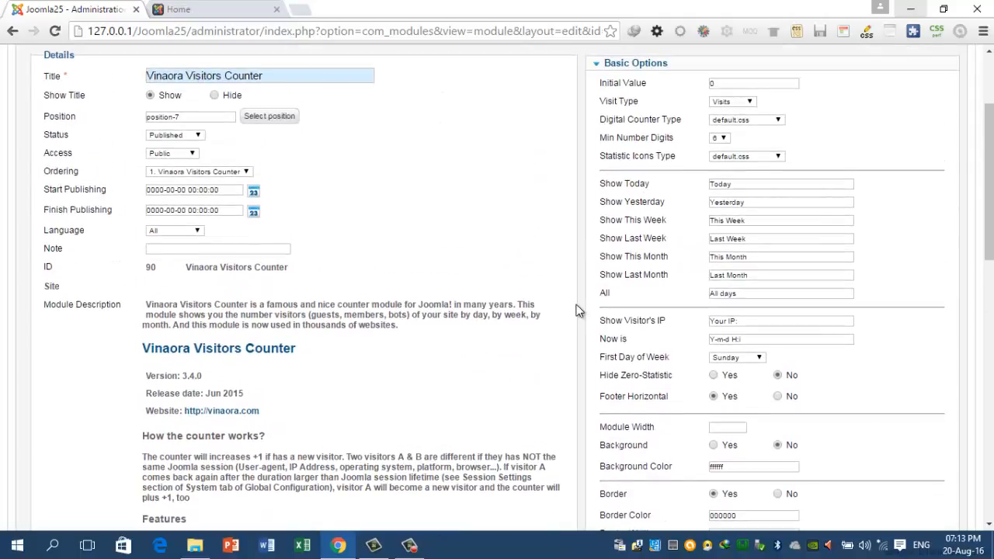
scroll(674, 260, up, 1)
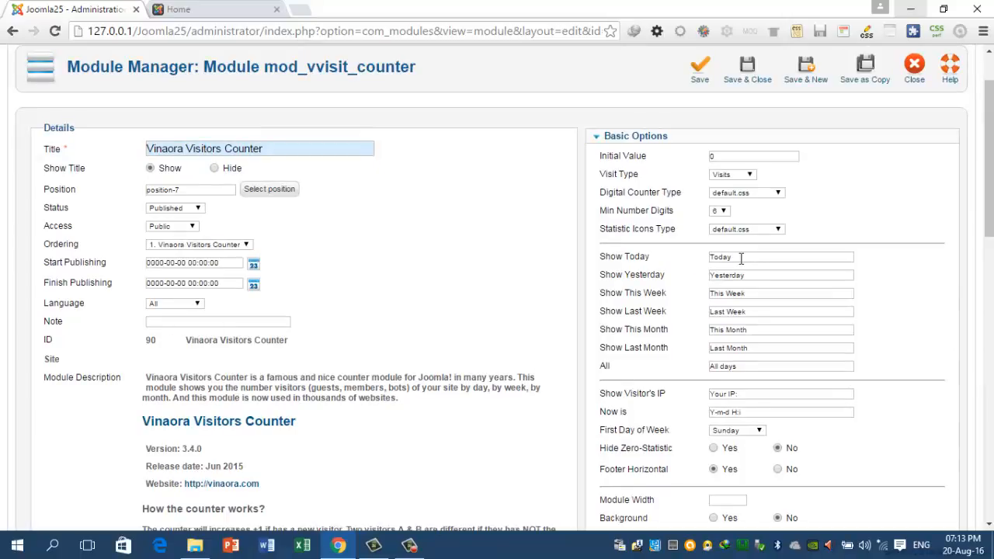
double_click(754, 260)
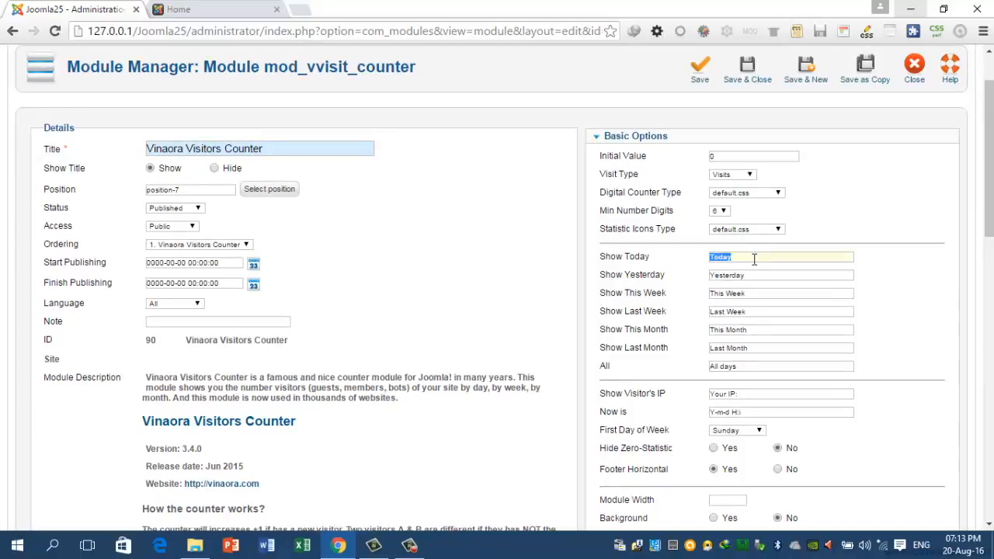
click(921, 545)
click(854, 462)
text(ດັນ)
drag(752, 273, 711, 278)
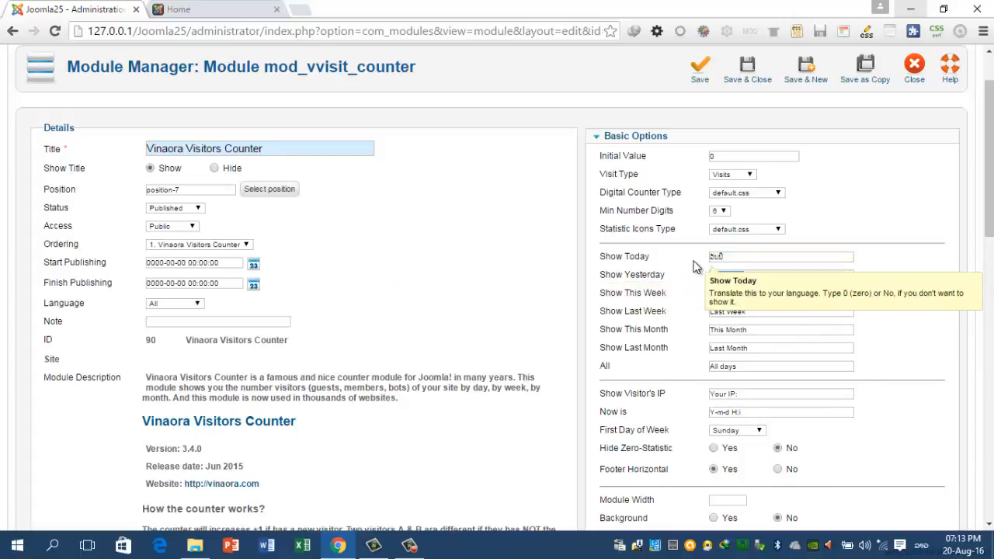
key(BackSpace)
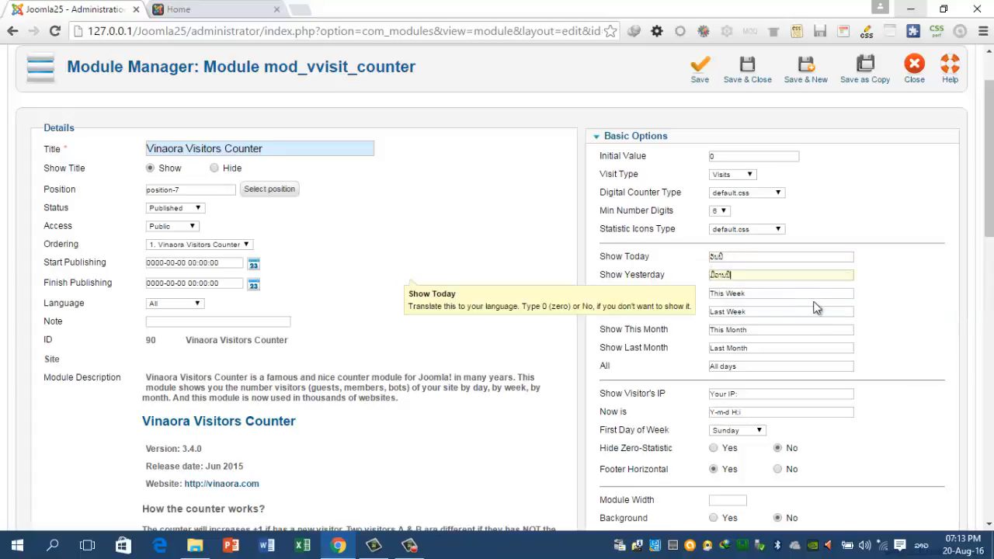
- Set the Show This Week label to "ອາທິດນີ້" and the Show Last Week label to "ອາທິດຜ່ານມາ"
drag(752, 294, 705, 301)
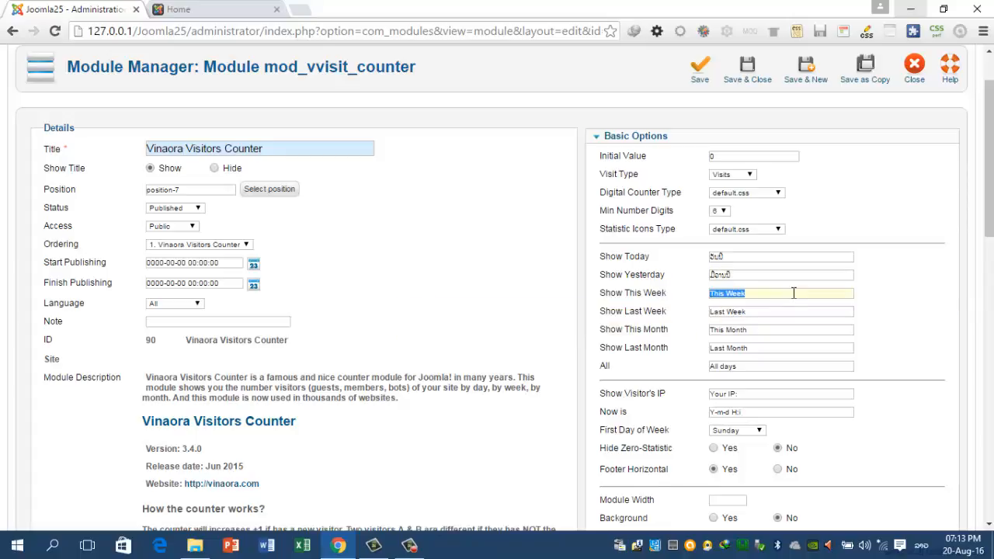
text(ອາທິດ)
drag(752, 312, 688, 310)
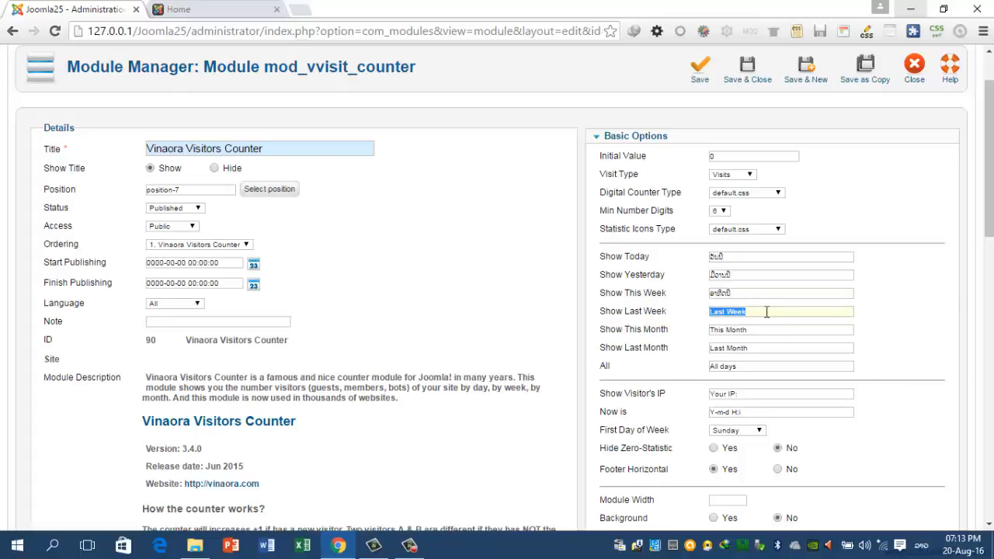
text(ອາທິດຜ່ານມາ)
- Set the Show This Month label to "ເດືອນນີ້" and the Show Last Month label to "ເດືອນຜ່ານມາ"
drag(759, 329, 700, 328)
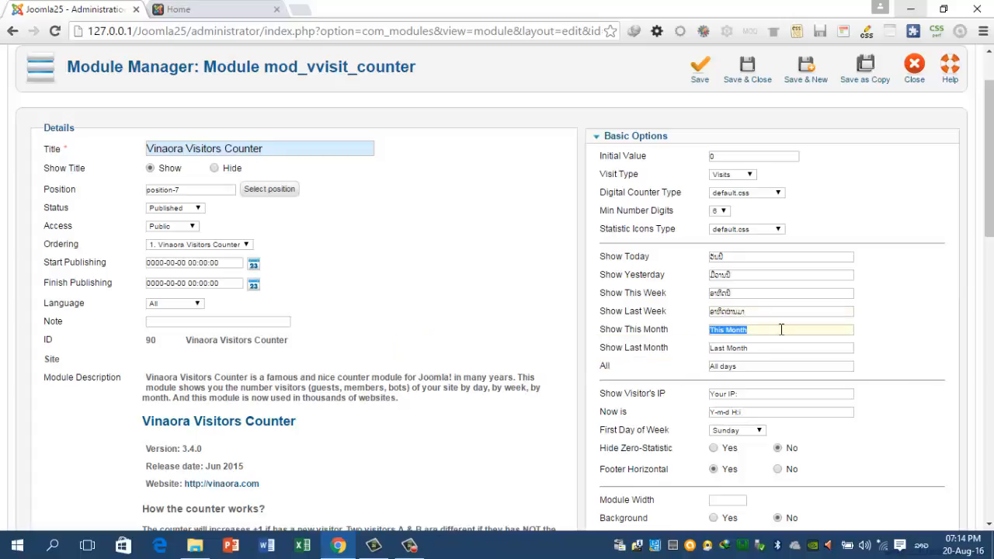
text(ເດືອນນີ້)
drag(756, 348, 706, 348)
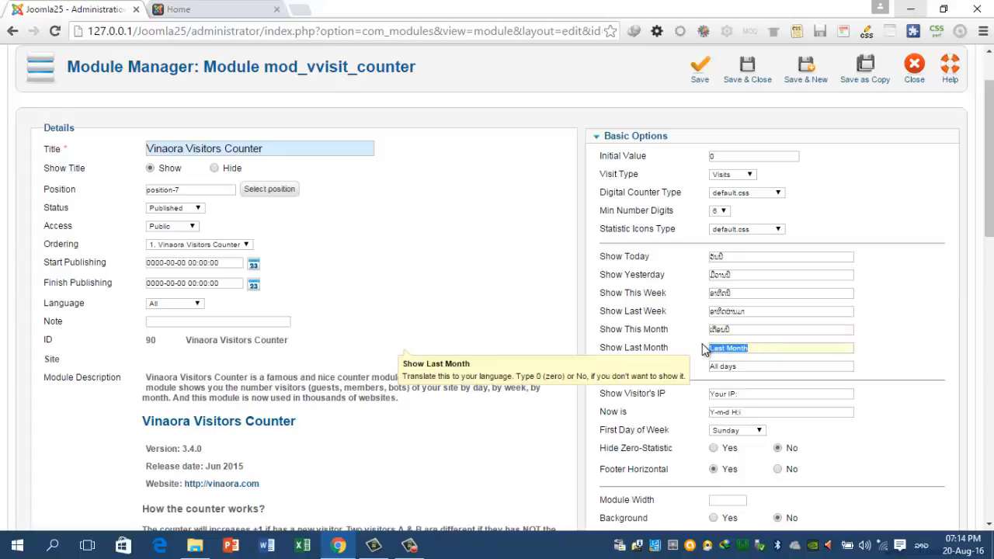
text(ເດືອນຜ່ານມາ)
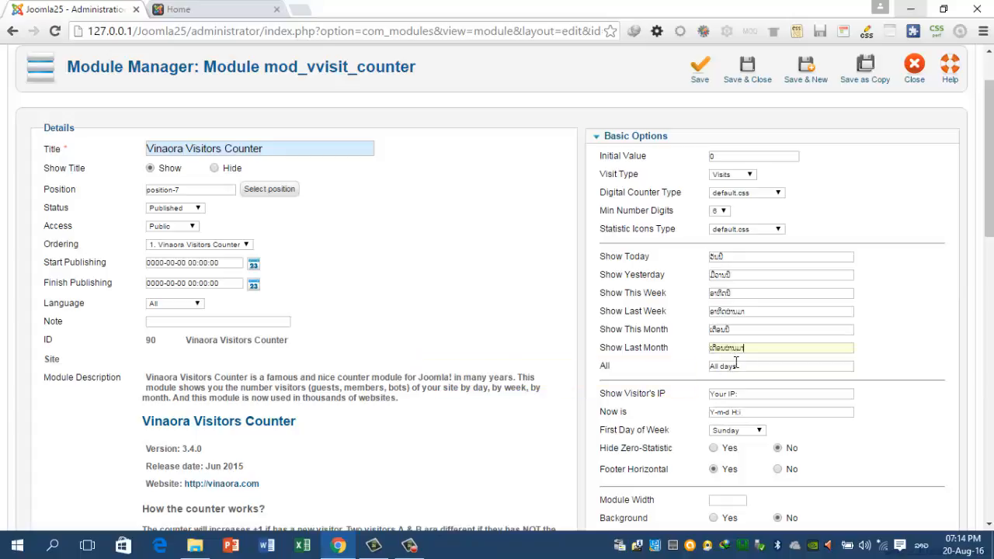
- Replace the All label of the visitor counter with "ທັງໝົດ"
key(Tab)
text(ທ)
scroll(783, 403, down, 1)
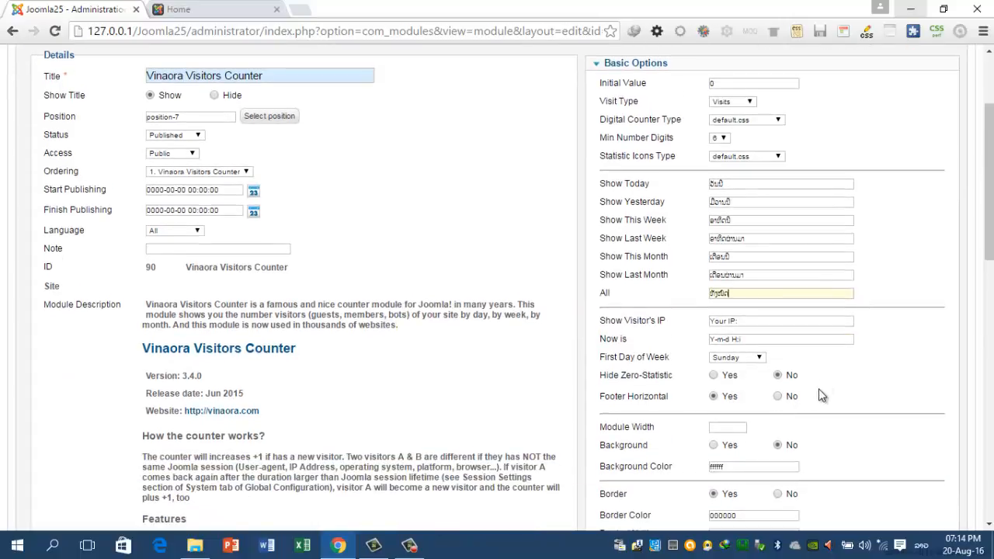
- Review the remaining Basic Options of the visitor counter down to Custom CSS, and save the module with its Lao labels
scroll(811, 377, down, 1)
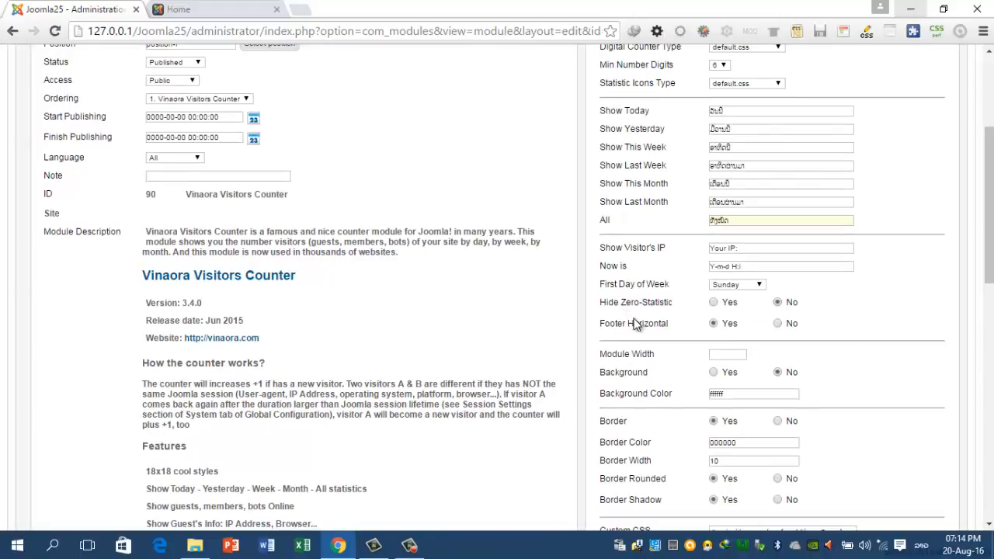
mouse_move(655, 331)
scroll(731, 351, down, 2)
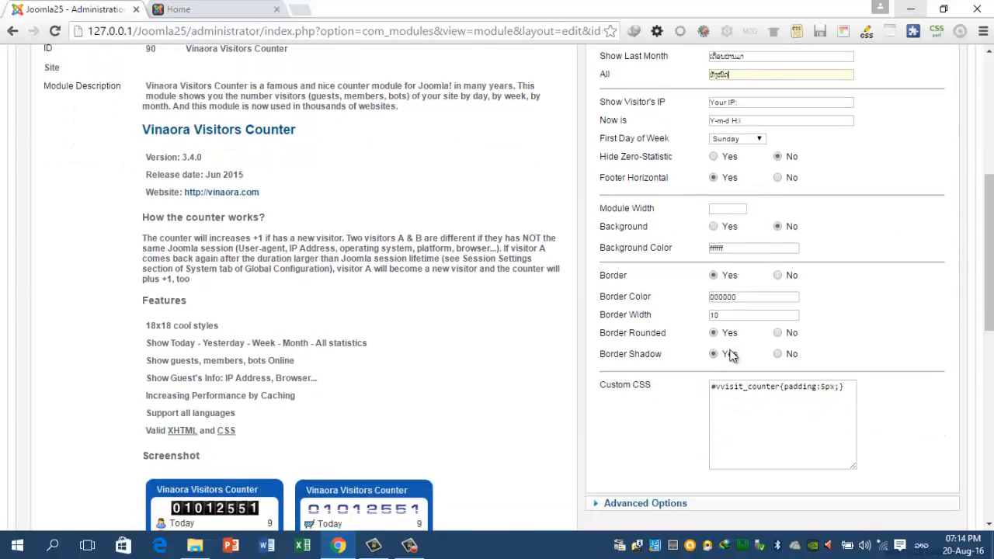
scroll(731, 354, up, 4)
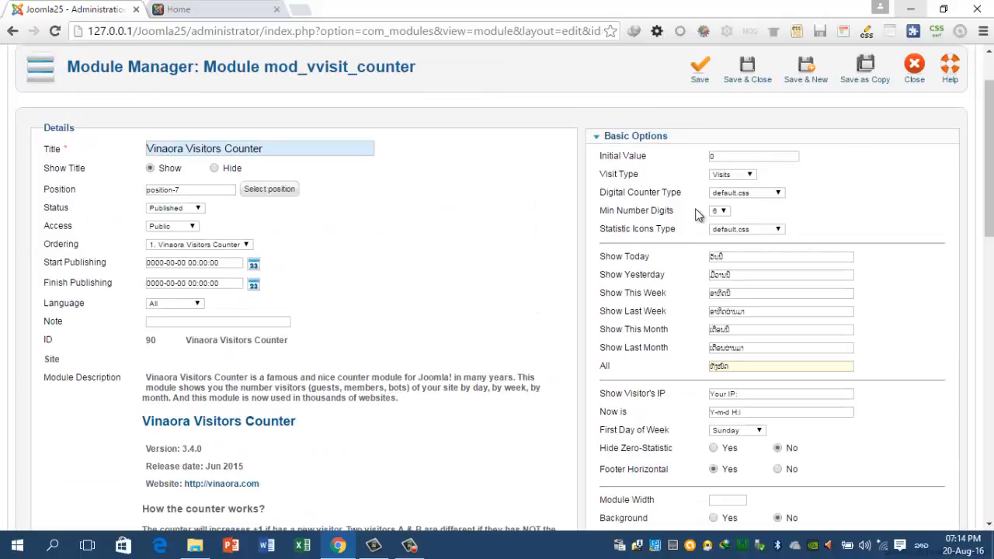
click(702, 72)
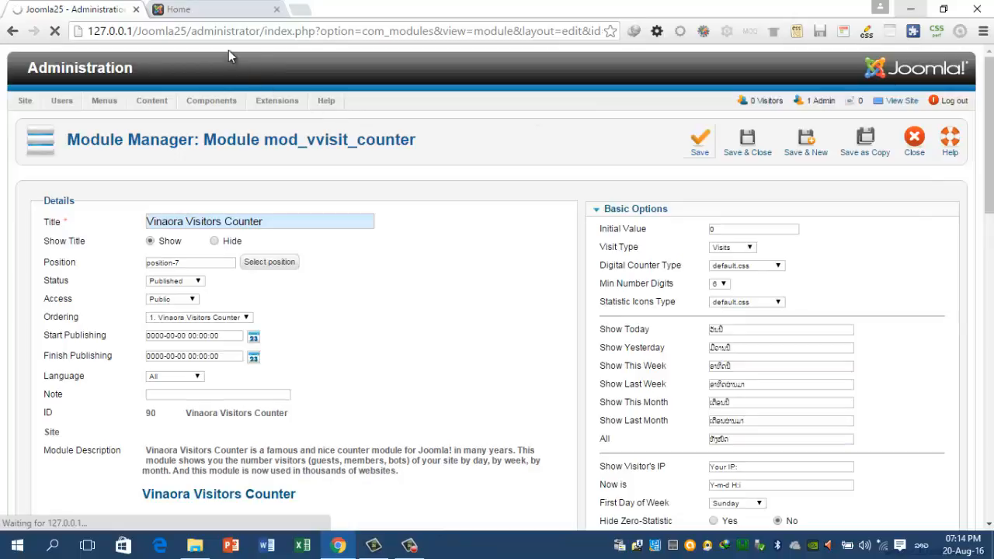
- Reload the site's Home page and check how the Vinaora Visitors Counter displays with its Lao labels
click(200, 14)
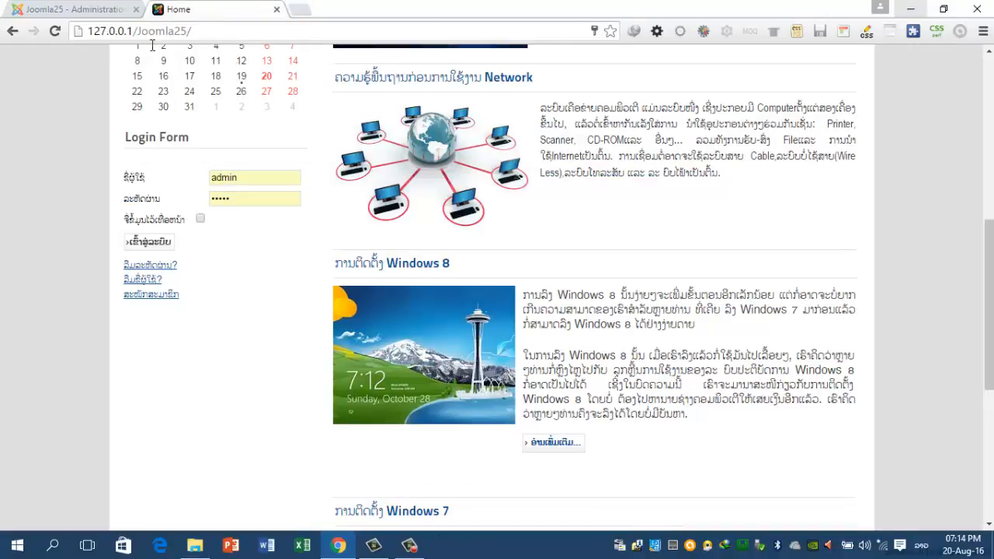
click(55, 31)
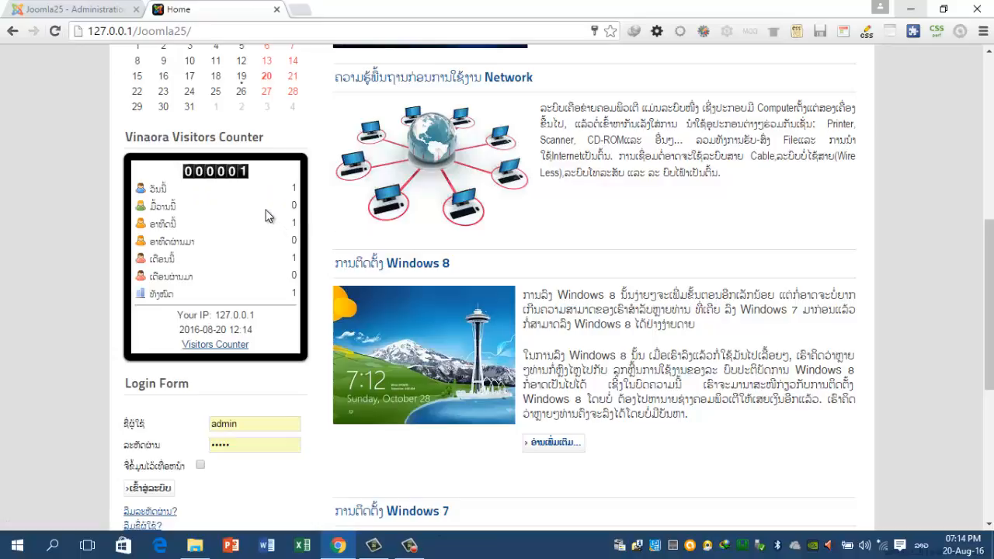
scroll(272, 229, up, 1)
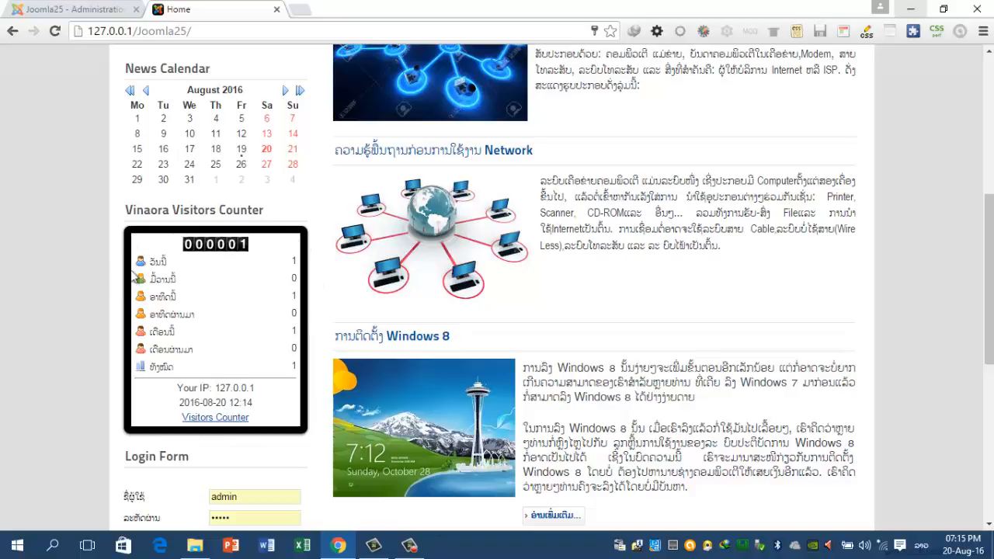
- Return to the module's administration page and set the counter's Border option to No
click(109, 11)
scroll(749, 392, down, 1)
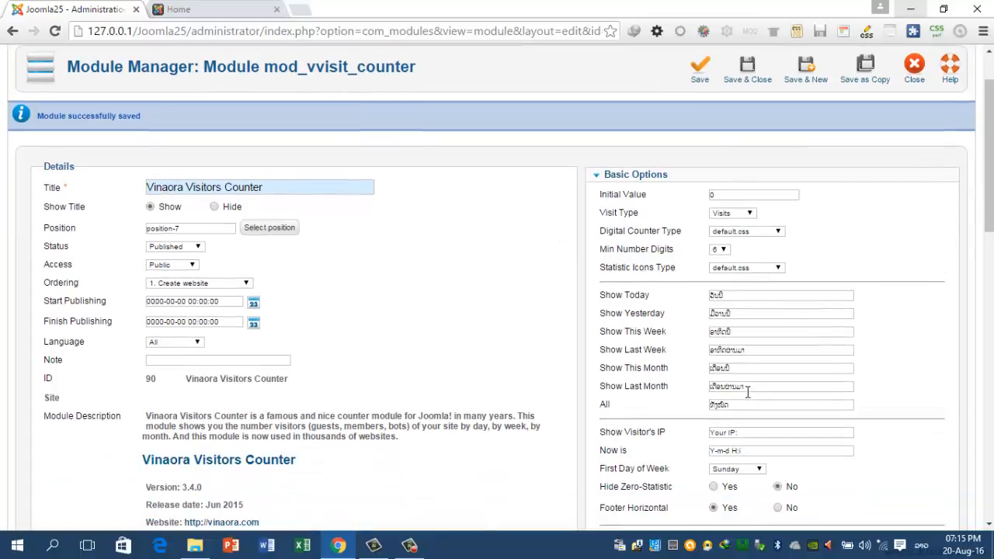
scroll(752, 369, down, 3)
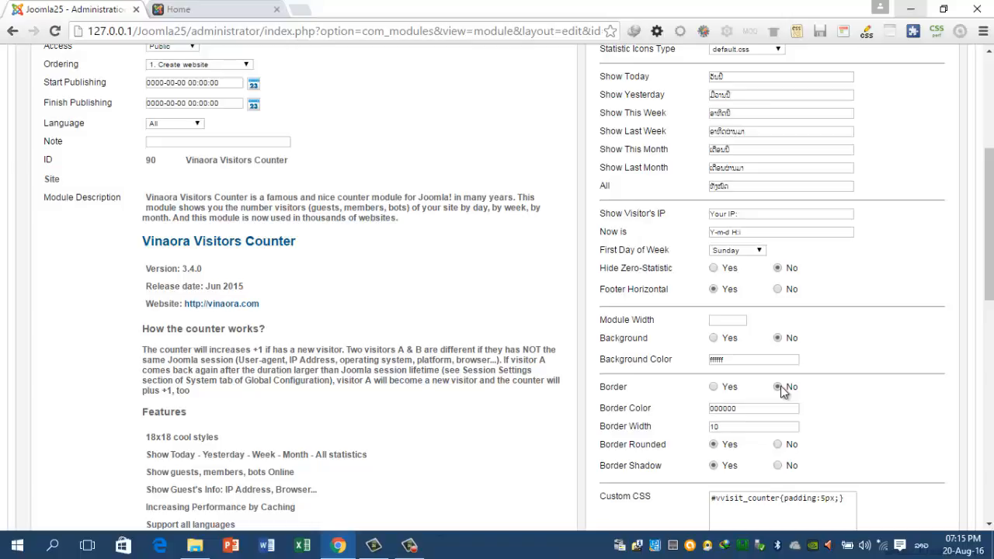
- Shorten the module title to "Visitors Counter" and save the module
scroll(781, 388, up, 4)
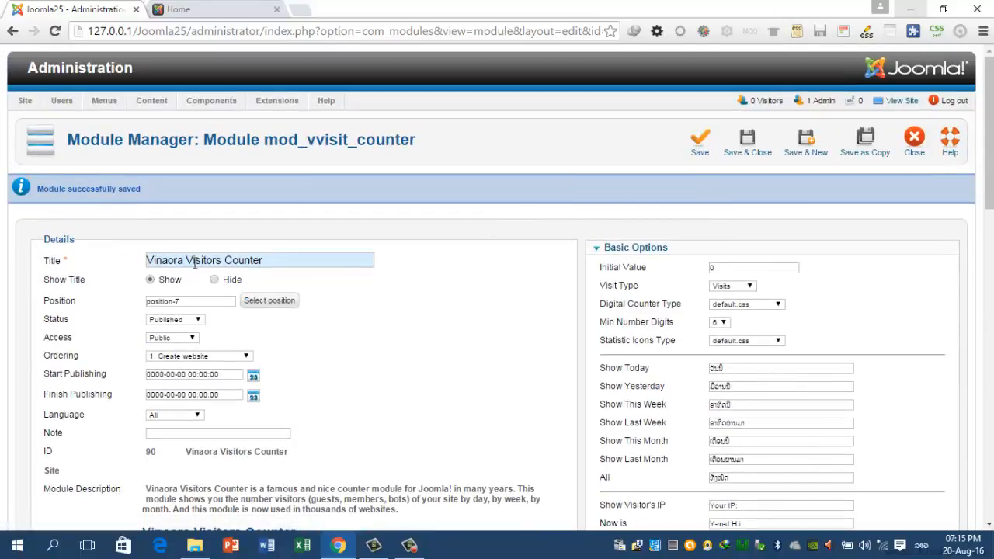
double_click(188, 261)
click(187, 260)
key(BackSpace)
key(BackSpace)
key(BackSpace)
key(BackSpace)
key(BackSpace)
key(BackSpace)
key(BackSpace)
key(BackSpace)
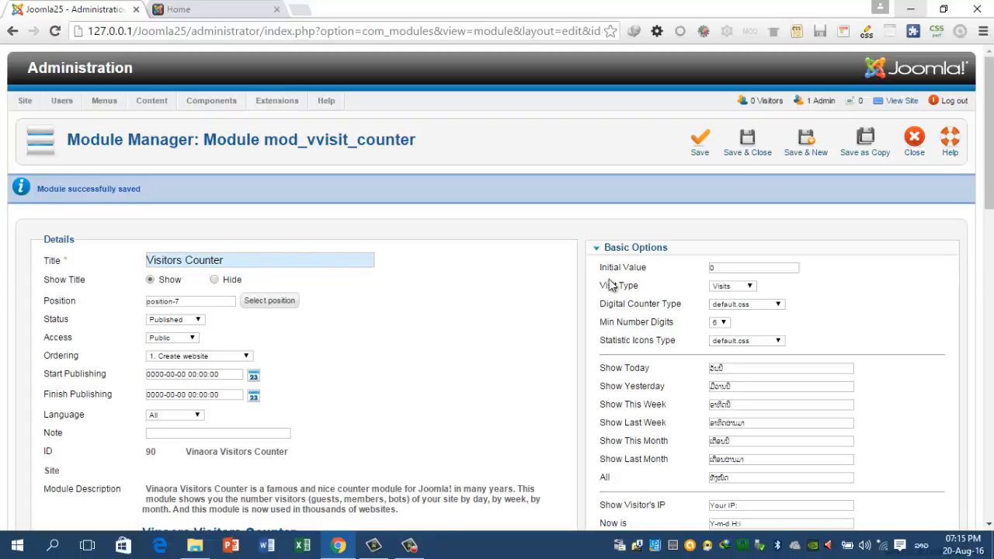
click(703, 147)
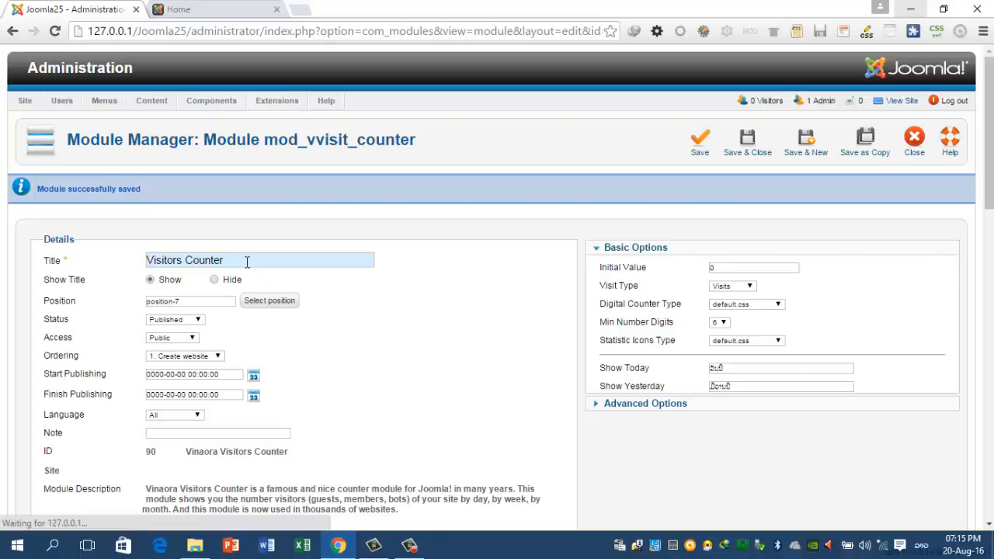
- Examine the borderless Visitors Counter on the site's Home page, reload the page, and check the counter's placement among the other modules
key(ctrl+Tab)
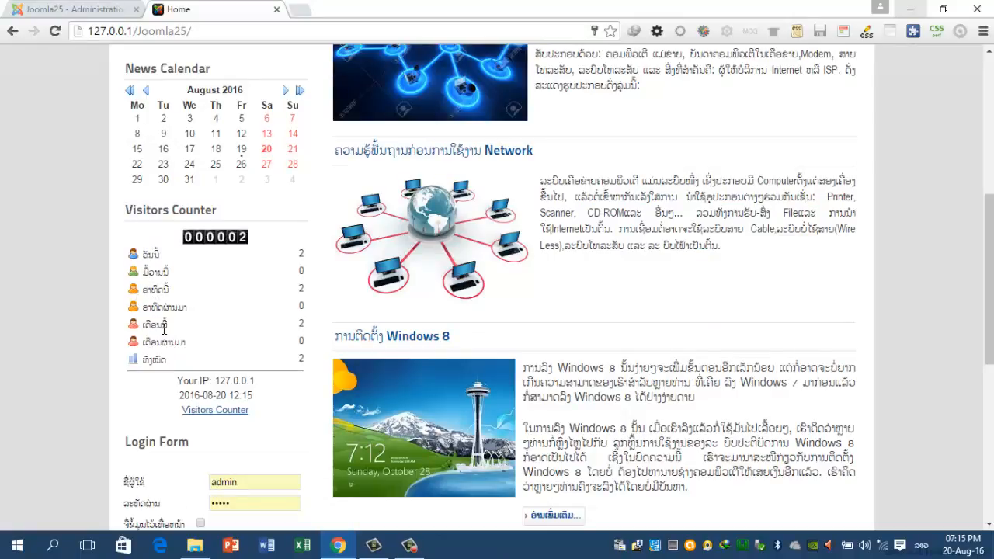
scroll(164, 329, up, 1)
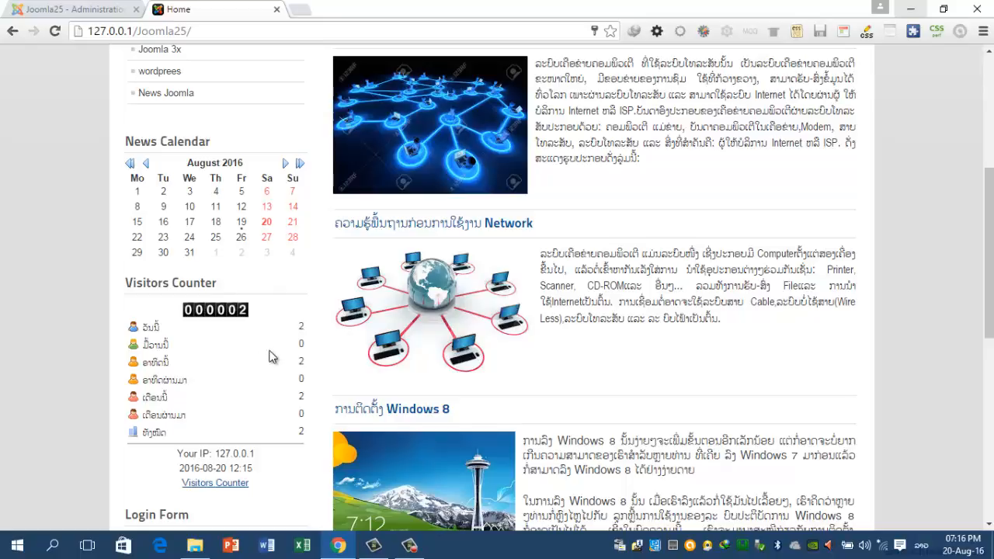
click(55, 32)
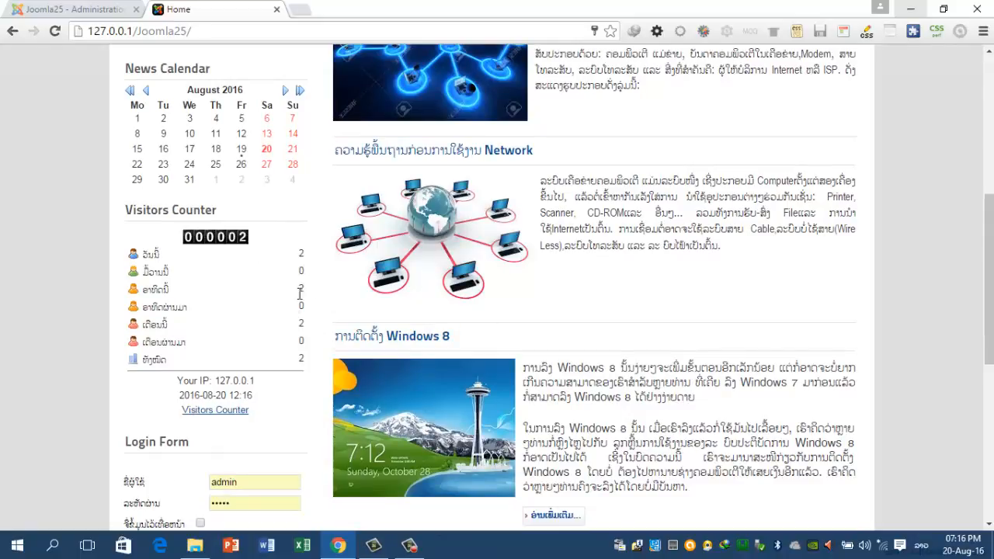
scroll(266, 335, down, 5)
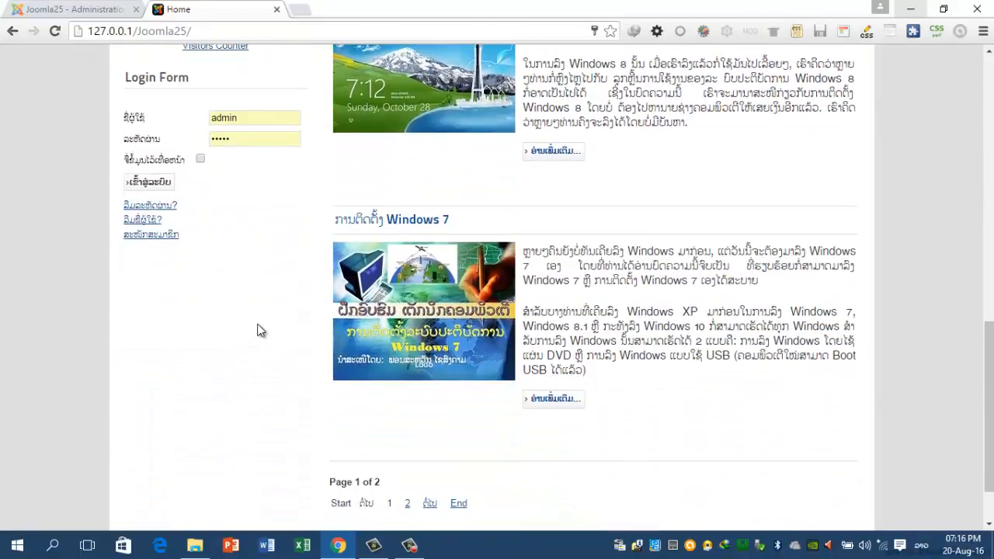
scroll(260, 330, down, 1)
scroll(260, 330, up, 5)
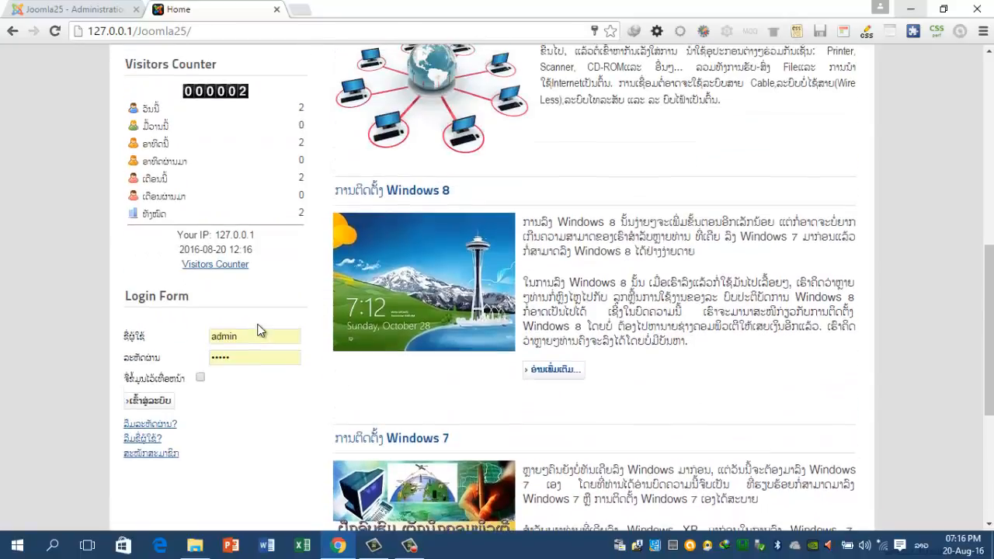
scroll(260, 330, up, 1)
scroll(260, 330, up, 1)
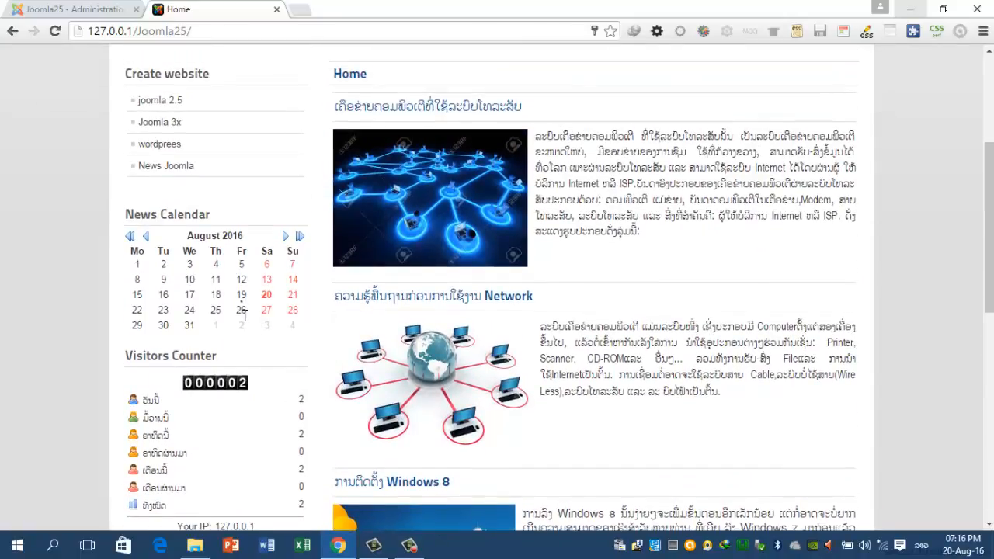
scroll(244, 317, up, 1)
scroll(244, 321, down, 2)
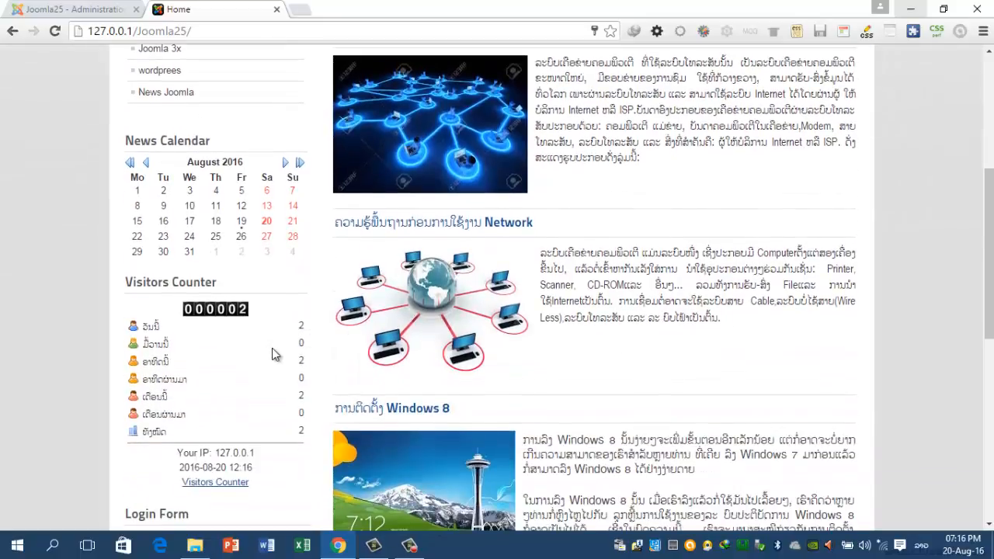
scroll(272, 348, down, 1)
- Go back to the module's administration page, then save and close the Visitors Counter module
click(74, 11)
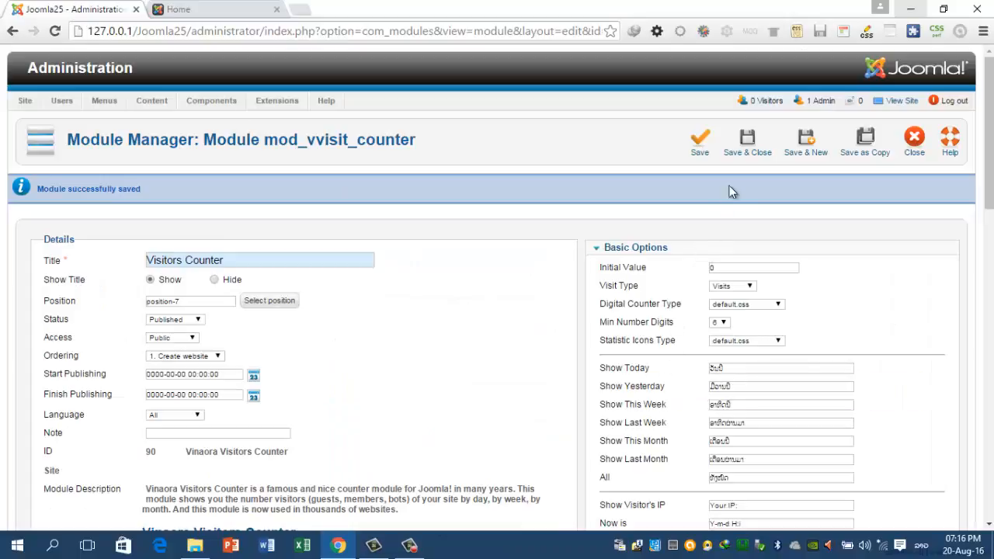
click(745, 147)
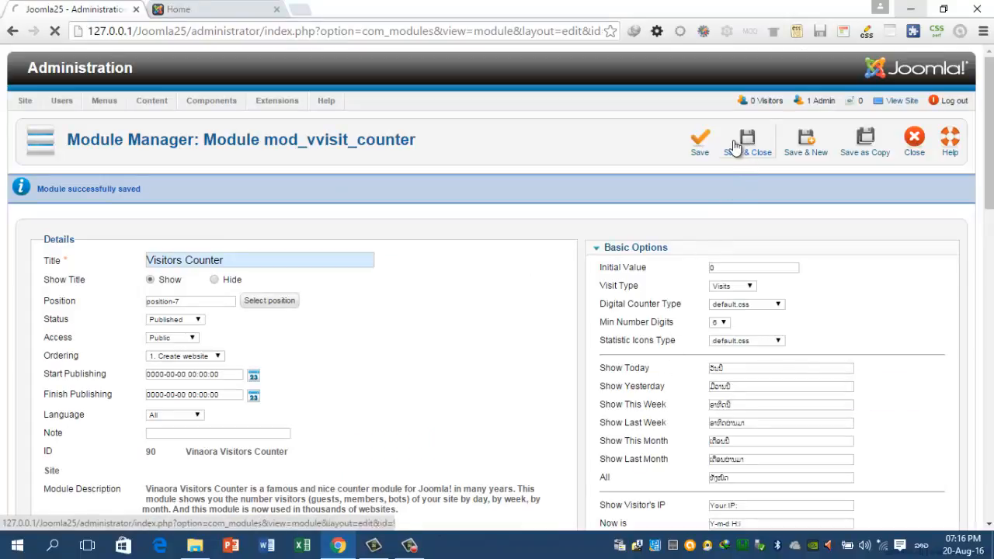